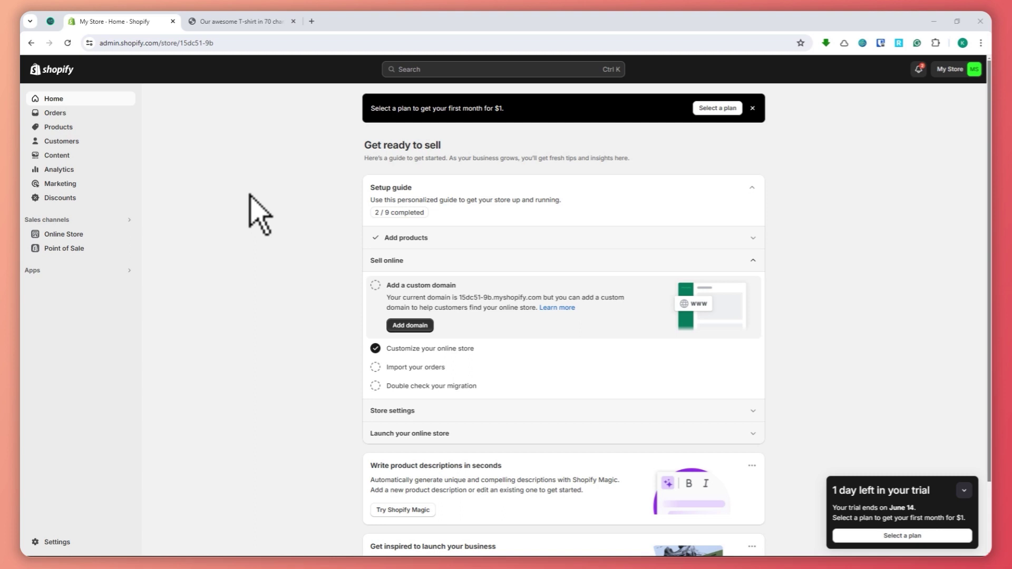
Search the admin for 'wisereview' and open the WiseReviews – Reviews Importer install page
{"action": "left_click", "coordinate": [480, 69]}
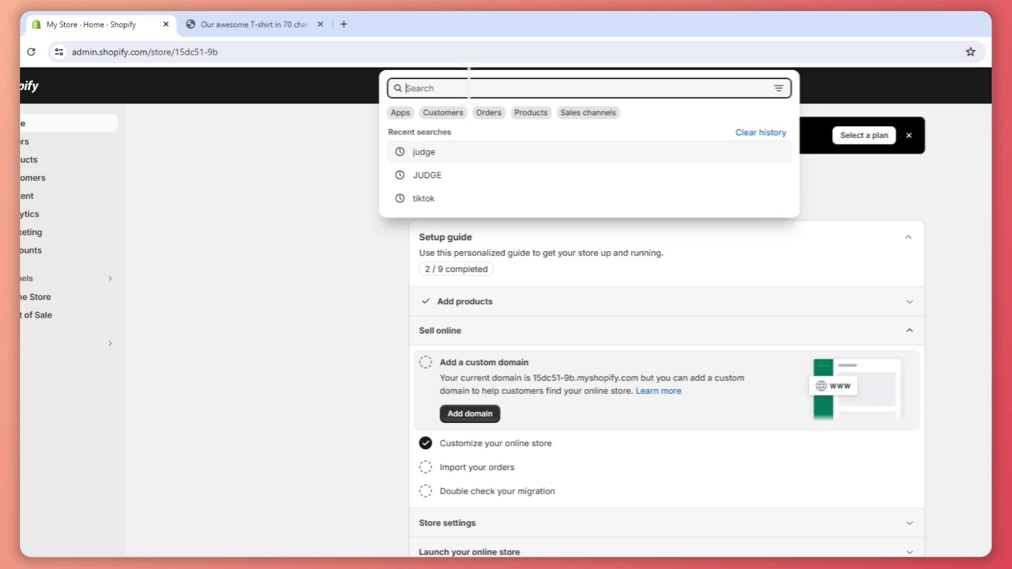
{"action": "type", "text": "wisereviews"}
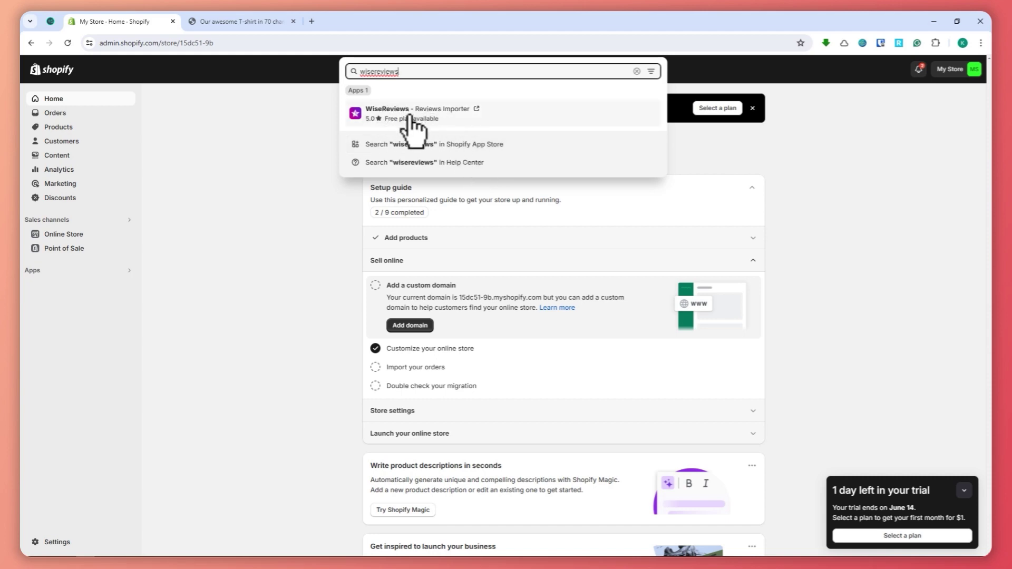
{"action": "left_click", "coordinate": [411, 120]}
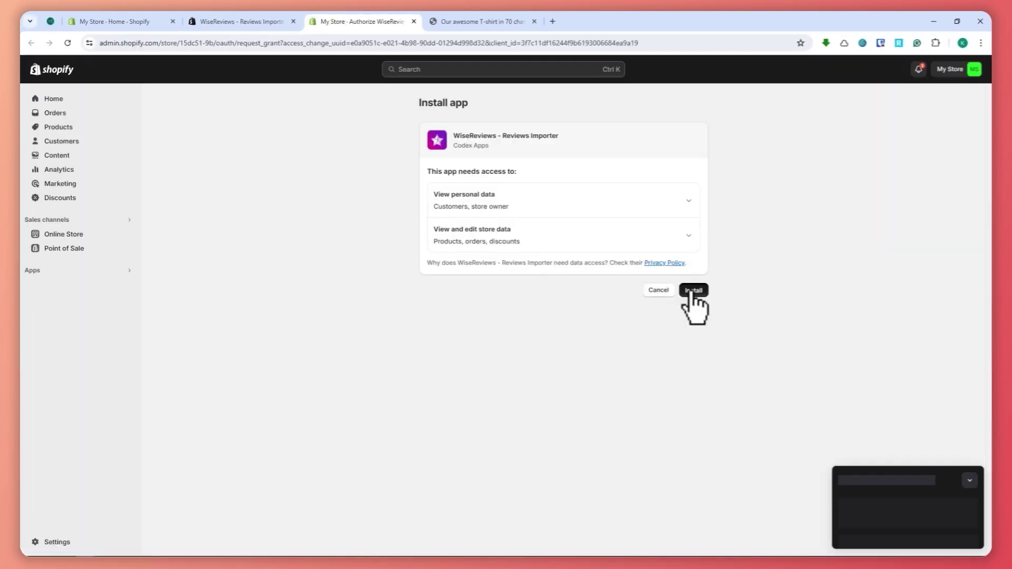
Install WiseReviews and start an Import reviews from its Dashboard
{"action": "left_click", "coordinate": [694, 289]}
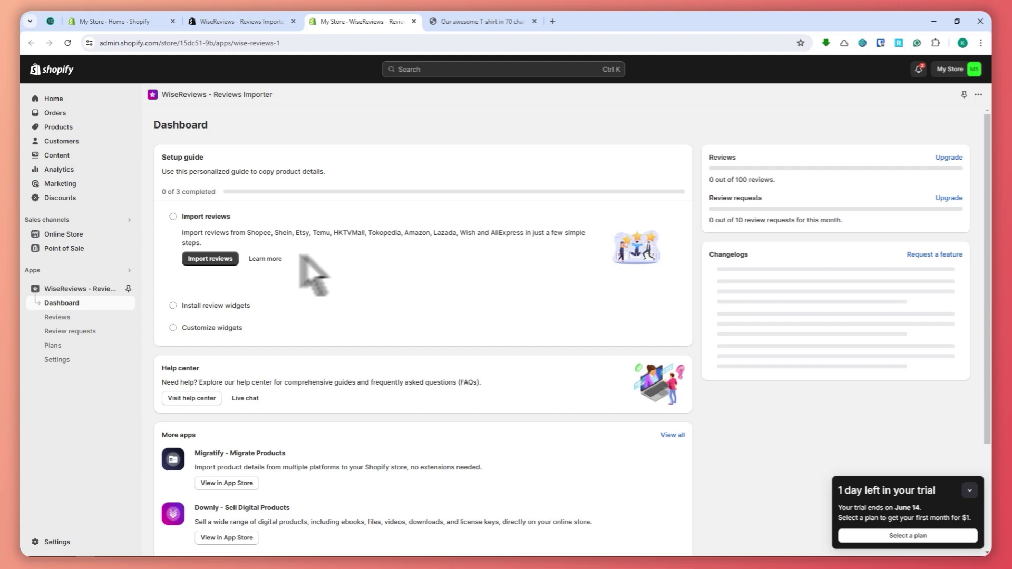
{"action": "scroll", "coordinate": [310, 271], "scroll_direction": "down", "scroll_amount": 1}
{"action": "left_click", "coordinate": [213, 208]}
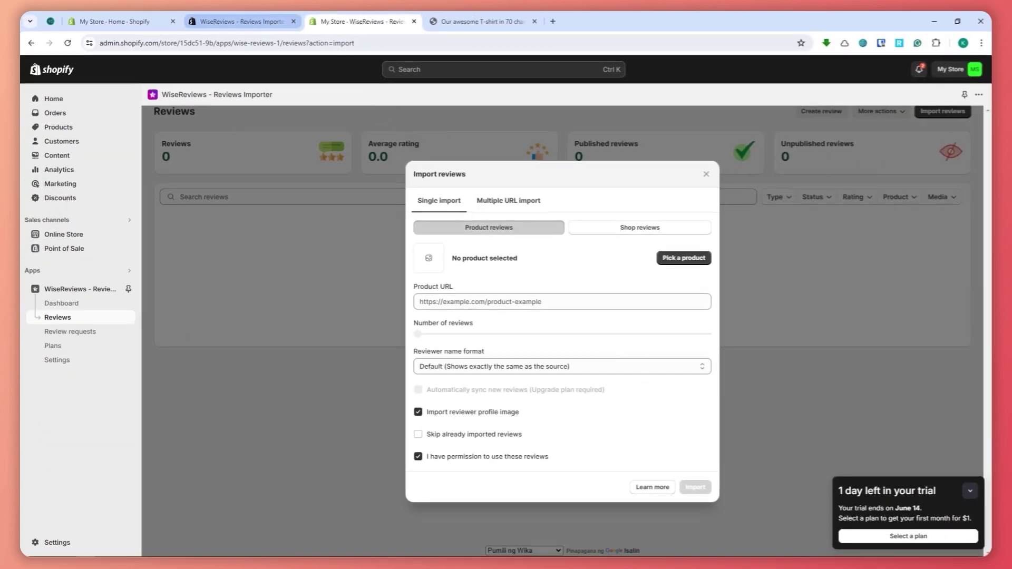
Check the app listing and Example T-Shirt storefront tabs, then return to the import dialog
{"action": "left_click", "coordinate": [285, 25]}
{"action": "left_click", "coordinate": [438, 17]}
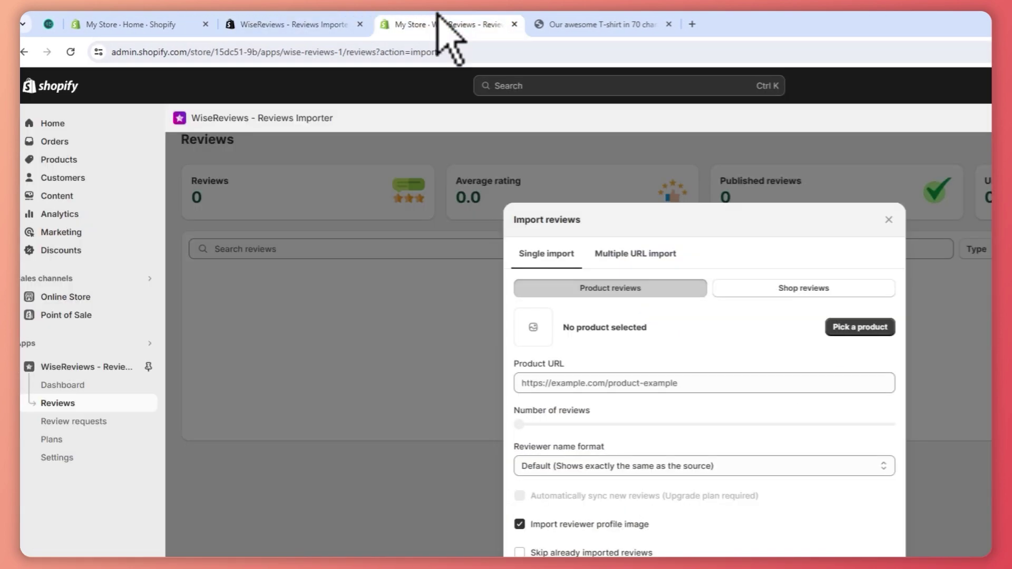
{"action": "left_click", "coordinate": [601, 25]}
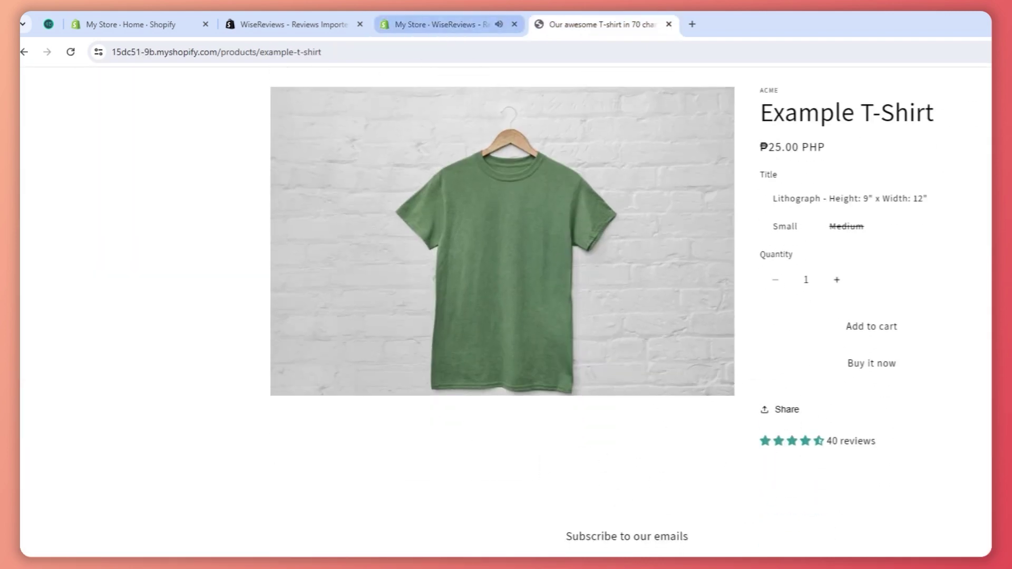
{"action": "left_click", "coordinate": [421, 24]}
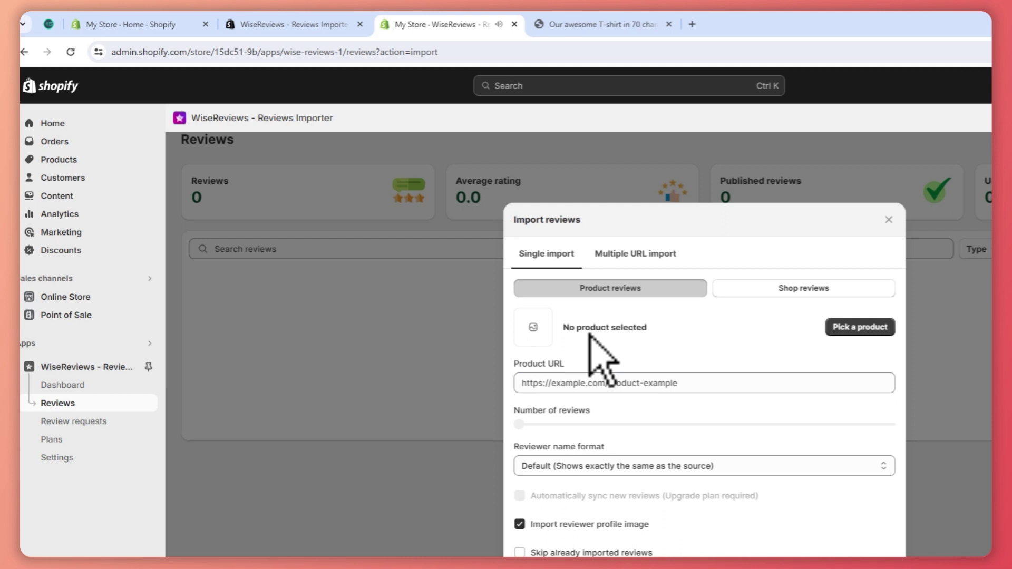
In a new tab, go to etsy.com and search for tshirt
{"action": "left_click", "coordinate": [692, 24]}
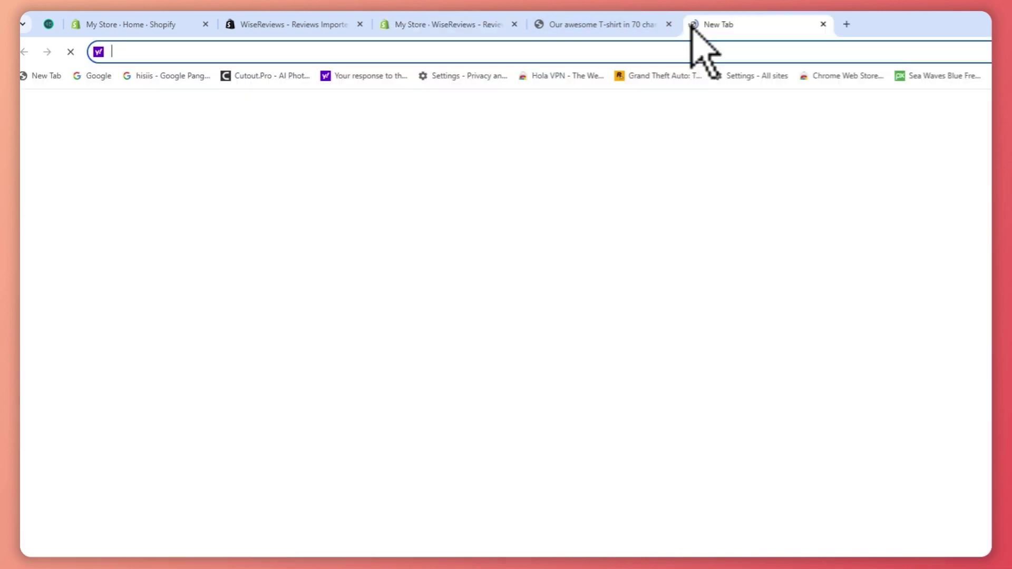
{"action": "type", "text": "et"}
{"action": "key", "text": "Return"}
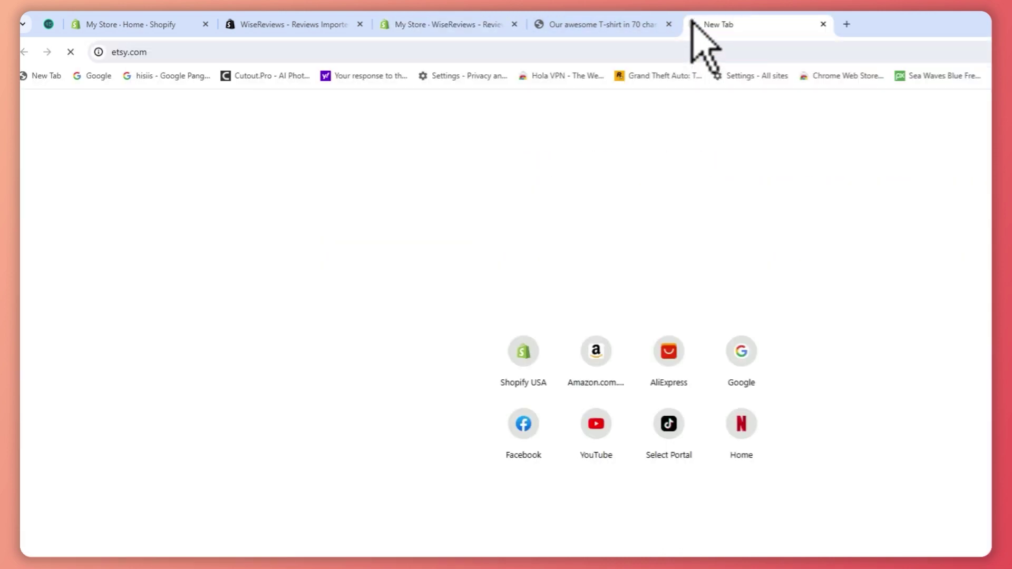
{"action": "left_click", "coordinate": [538, 124]}
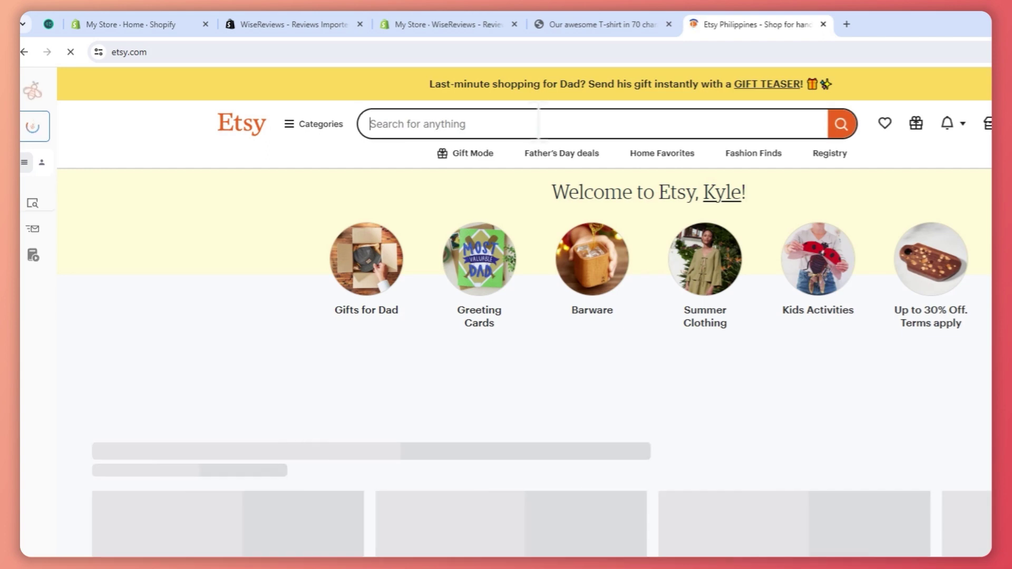
{"action": "type", "text": "tshirt"}
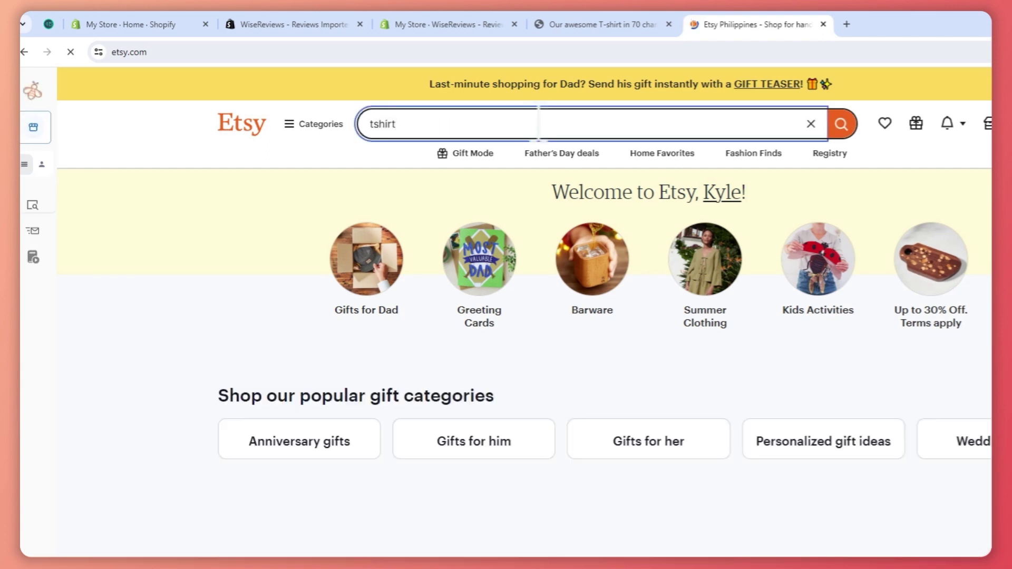
{"action": "key", "text": "Return"}
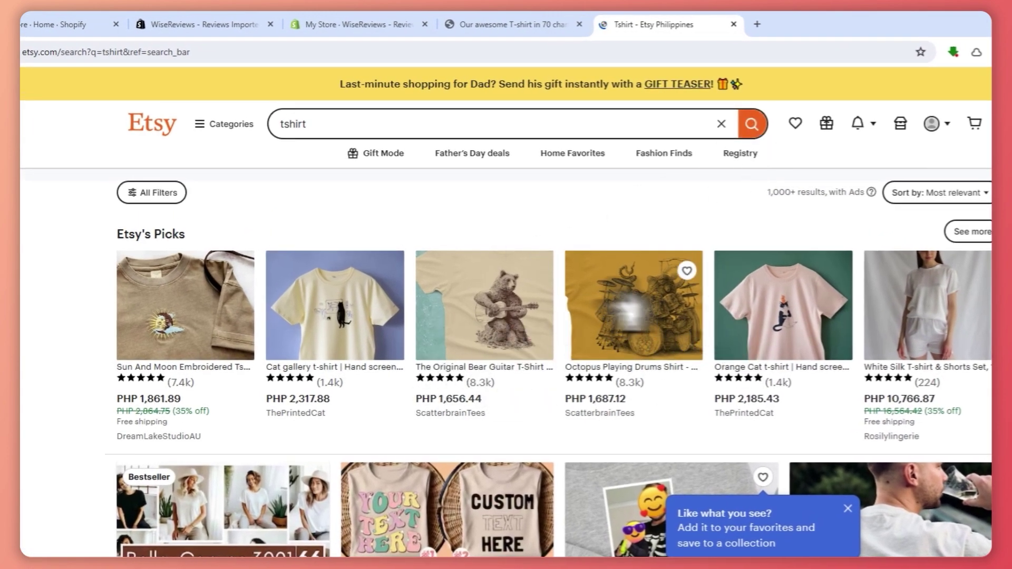
Open the Cat gallery t-shirt listing and copy its web address
{"action": "left_click", "coordinate": [436, 333]}
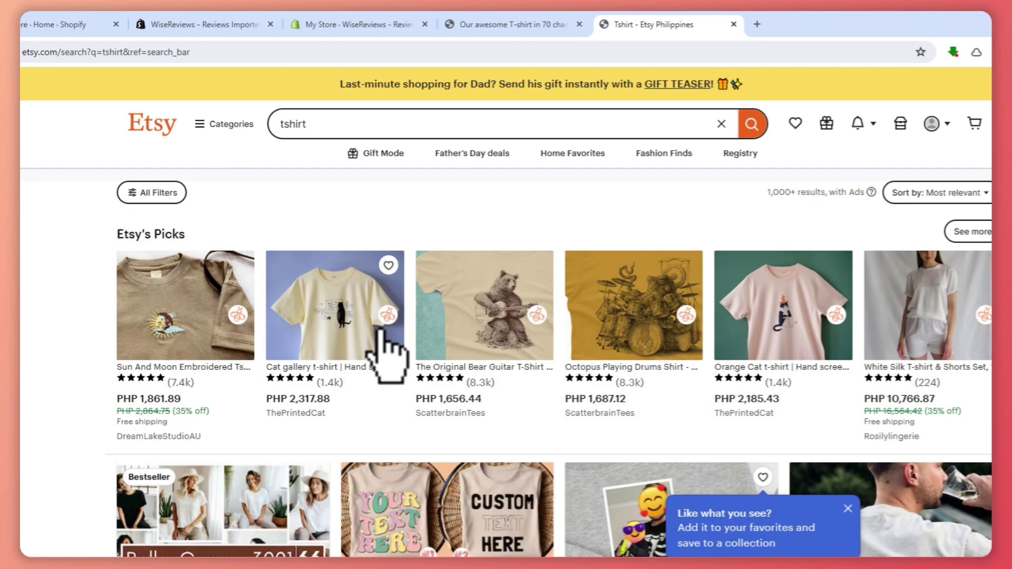
{"action": "left_click", "coordinate": [362, 331]}
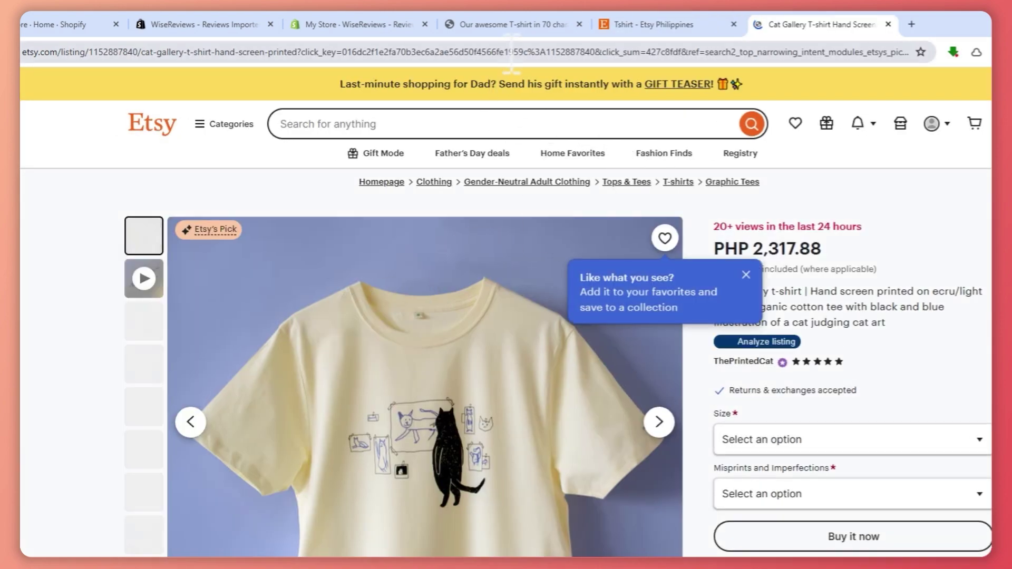
{"action": "left_click", "coordinate": [511, 53]}
{"action": "left_click_drag", "start_coordinate": [512, 52], "coordinate": [511, 53]}
{"action": "left_click", "coordinate": [510, 53]}
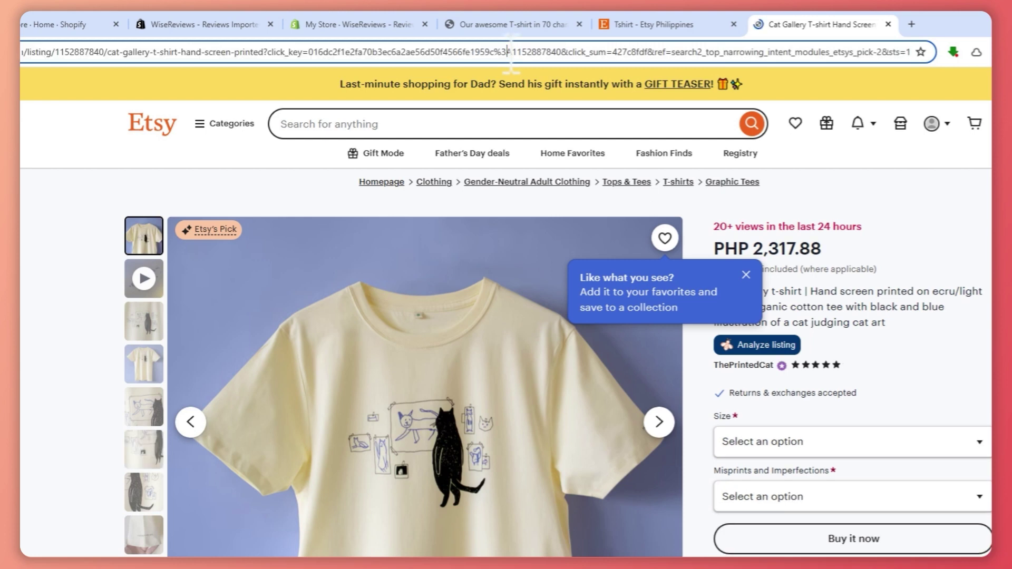
{"action": "triple_click", "coordinate": [511, 53]}
{"action": "right_click", "coordinate": [510, 53]}
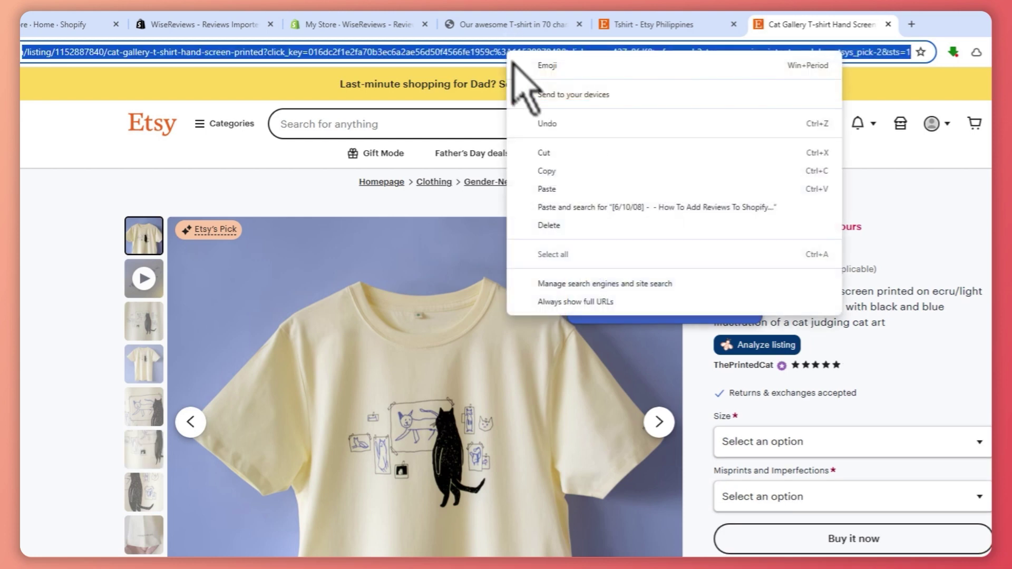
{"action": "left_click", "coordinate": [572, 172]}
Keep Single import with Product reviews and paste the Etsy listing address as Product URL
{"action": "left_click", "coordinate": [356, 28]}
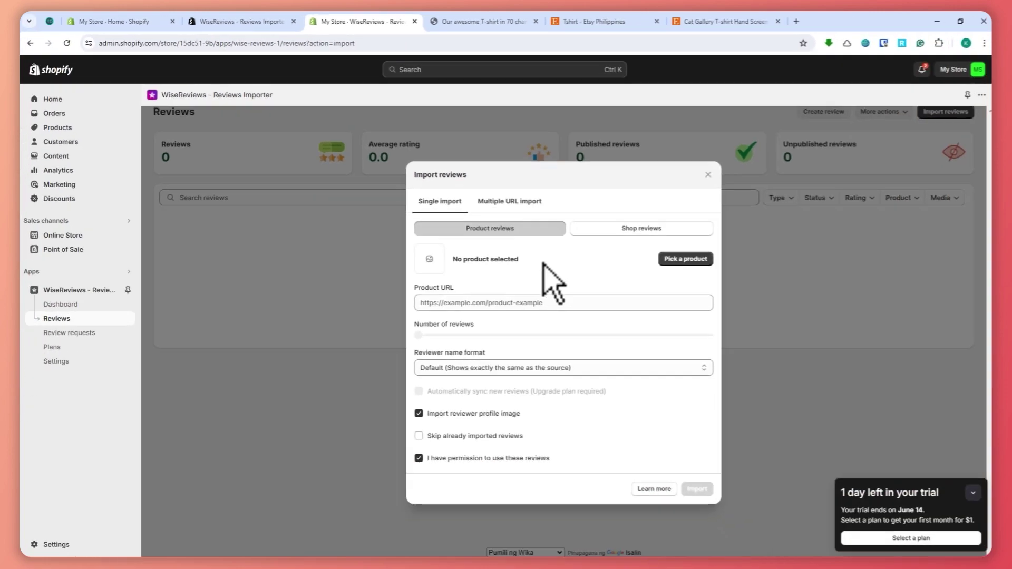
{"action": "left_click", "coordinate": [504, 200]}
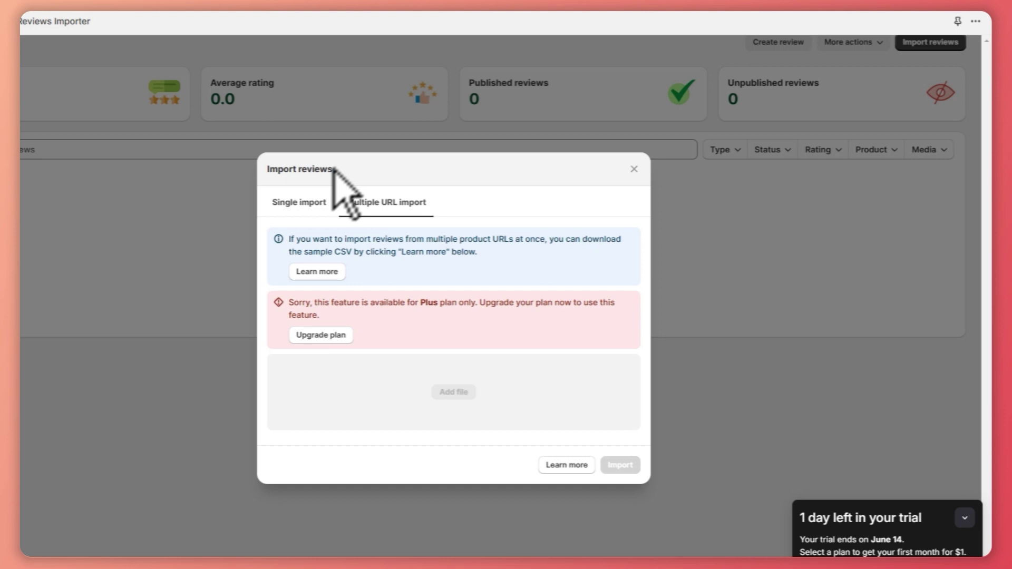
{"action": "left_click", "coordinate": [438, 201]}
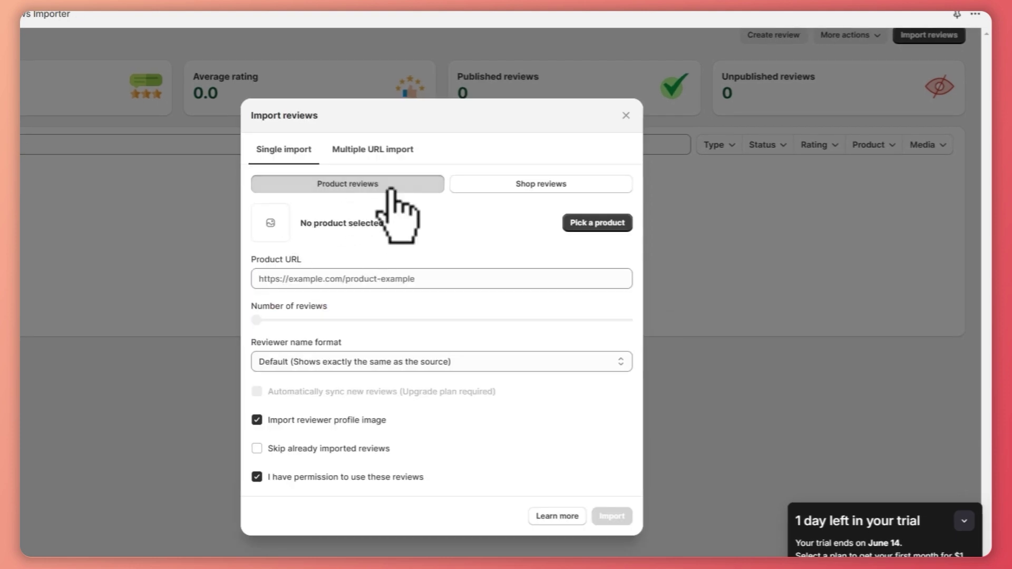
{"action": "left_click", "coordinate": [390, 189]}
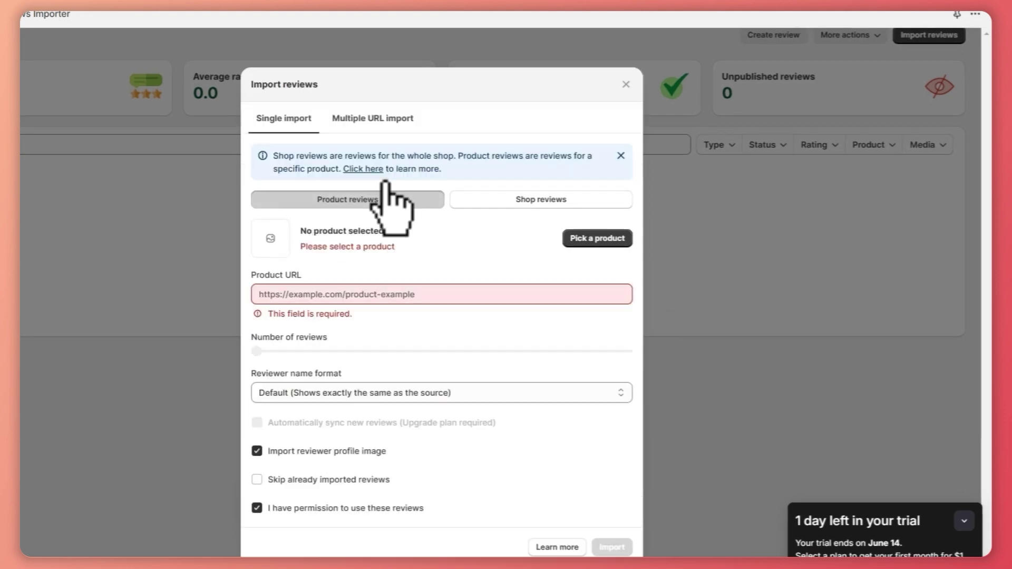
{"action": "right_click", "coordinate": [364, 294]}
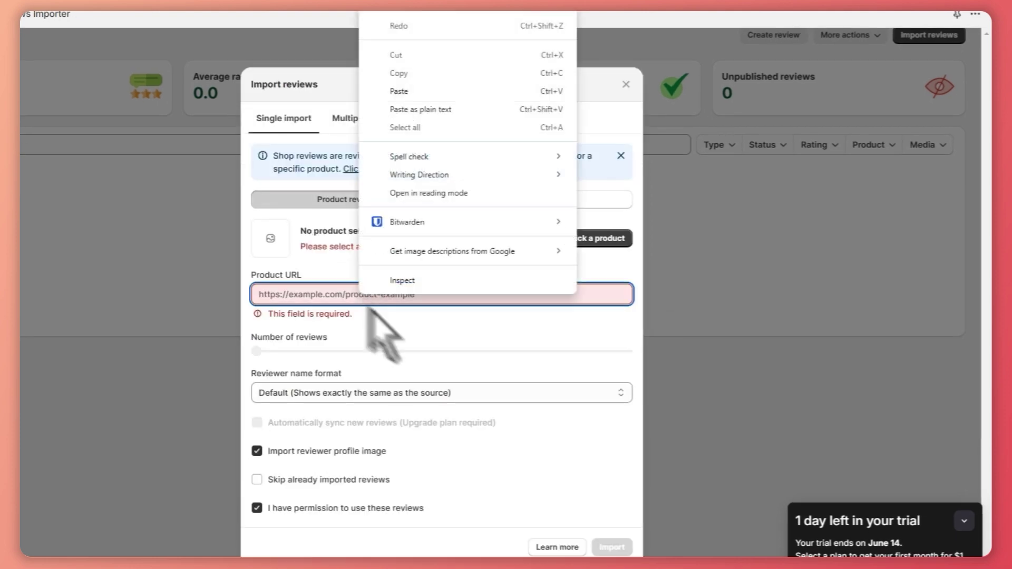
{"action": "left_click", "coordinate": [416, 91]}
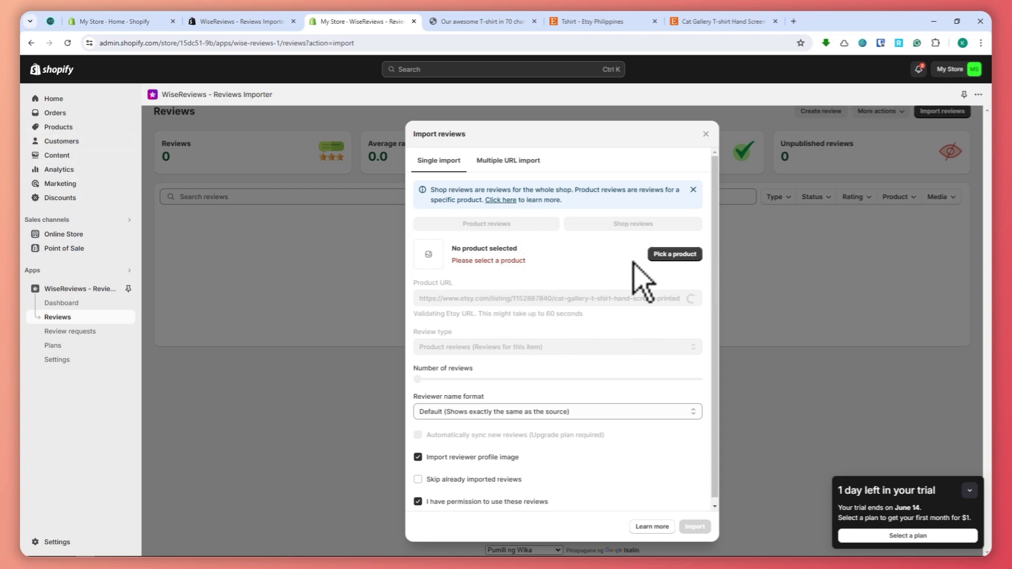
Assign the import to Example T-Shirt, keep Default name format, and limit it to 10 reviews
{"action": "left_click", "coordinate": [677, 256]}
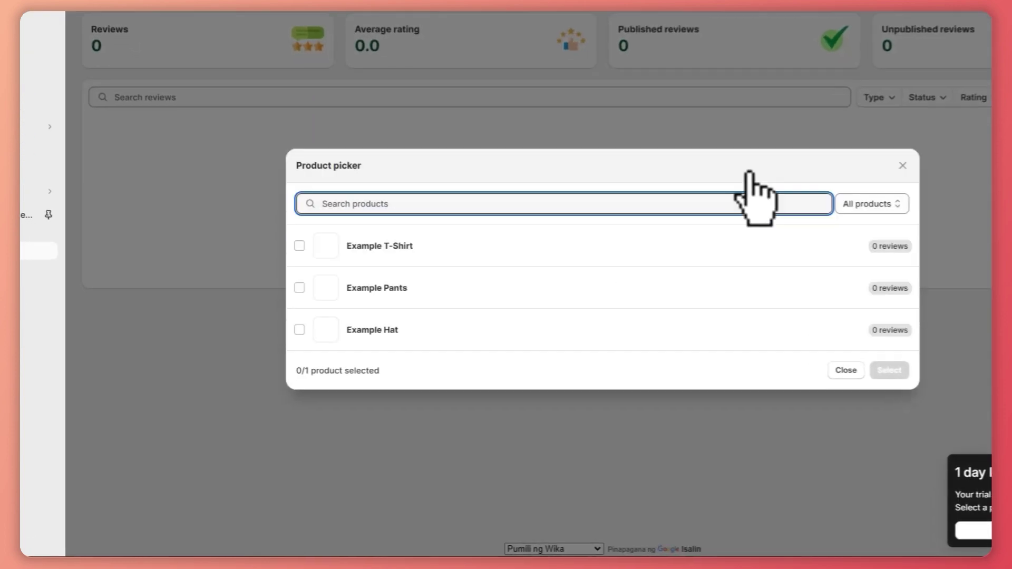
{"action": "left_click", "coordinate": [732, 246]}
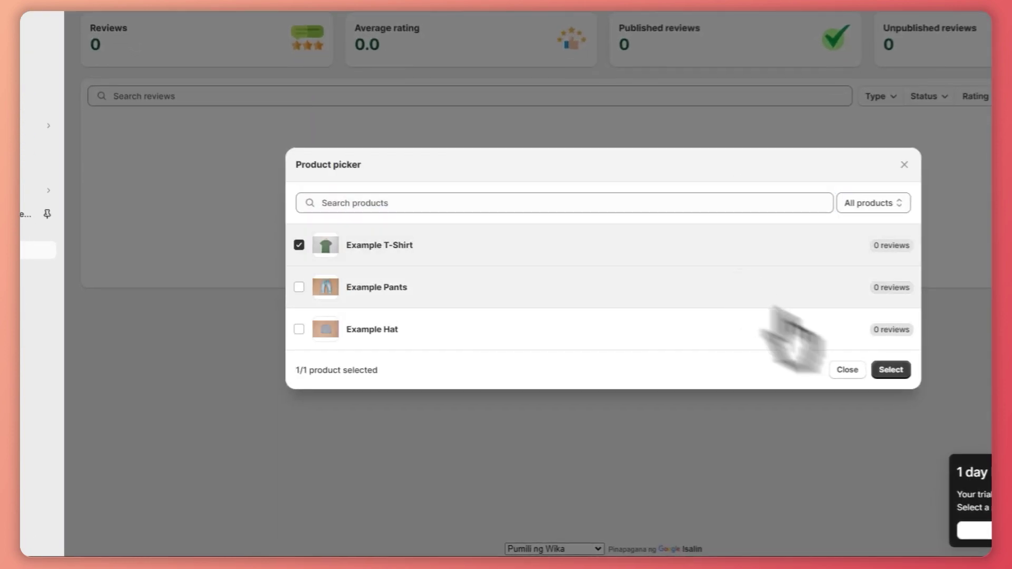
{"action": "left_click", "coordinate": [890, 370]}
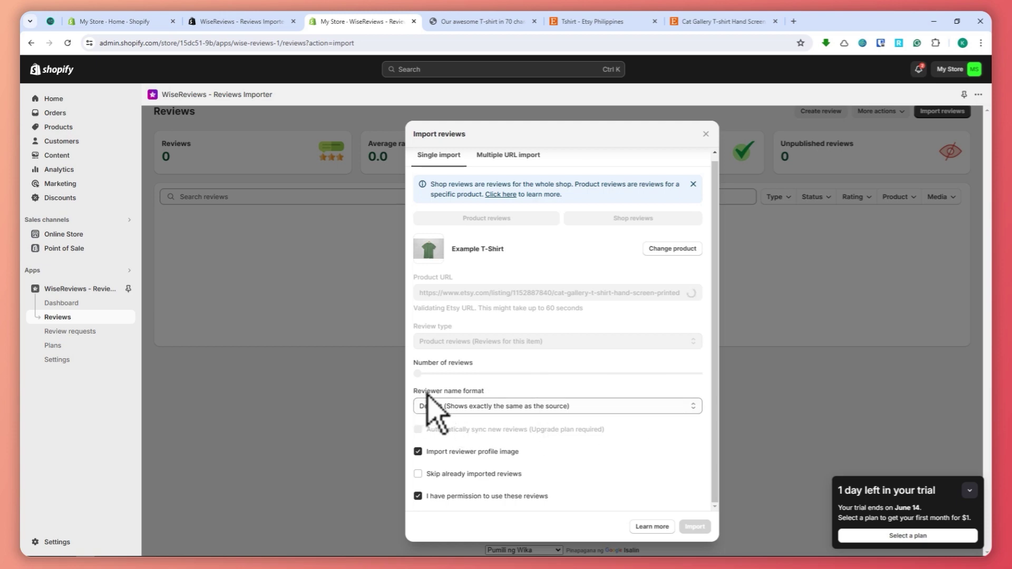
{"action": "left_click", "coordinate": [555, 406]}
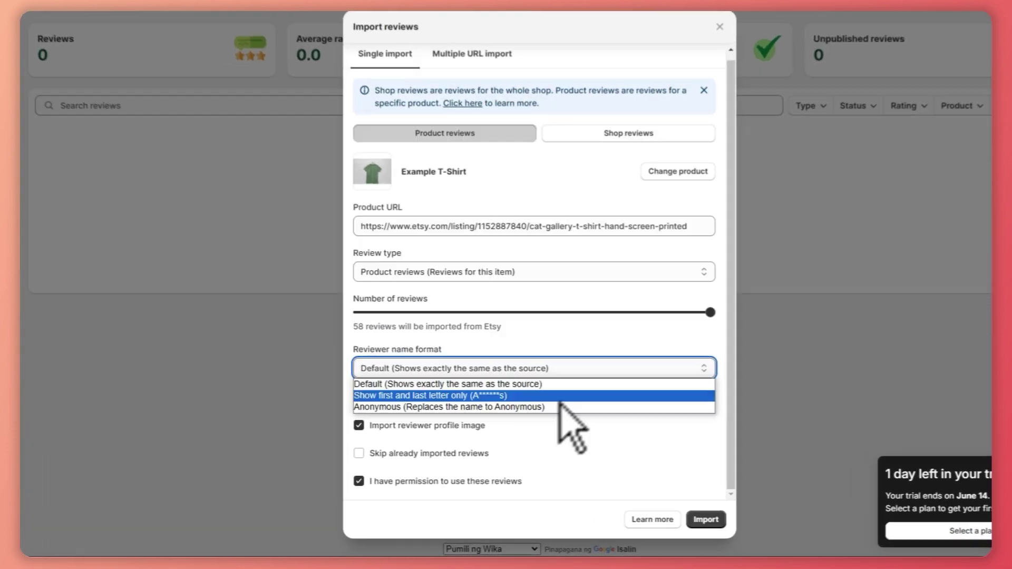
{"action": "left_click", "coordinate": [590, 417]}
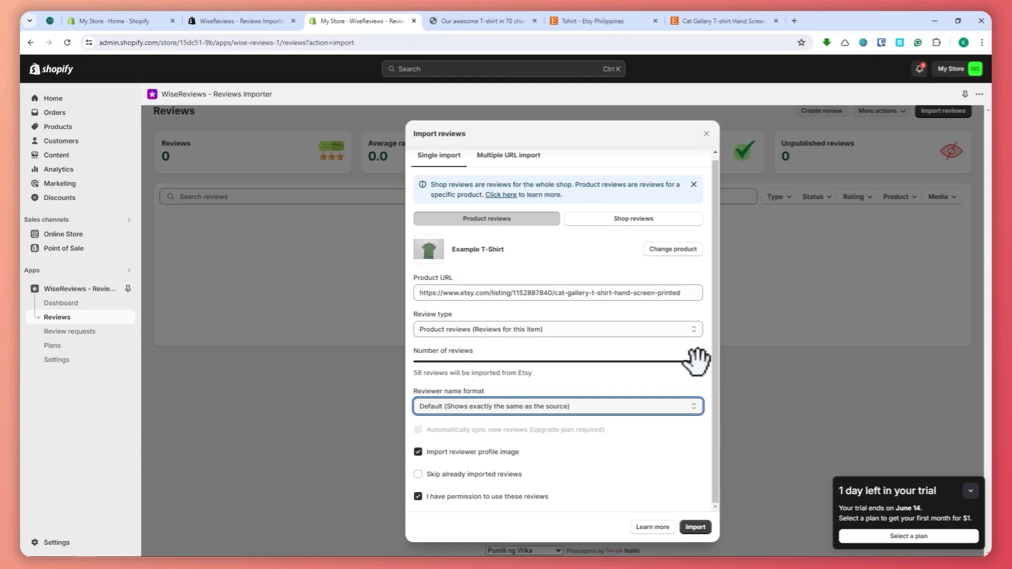
{"action": "left_click_drag", "start_coordinate": [695, 361], "coordinate": [467, 362]}
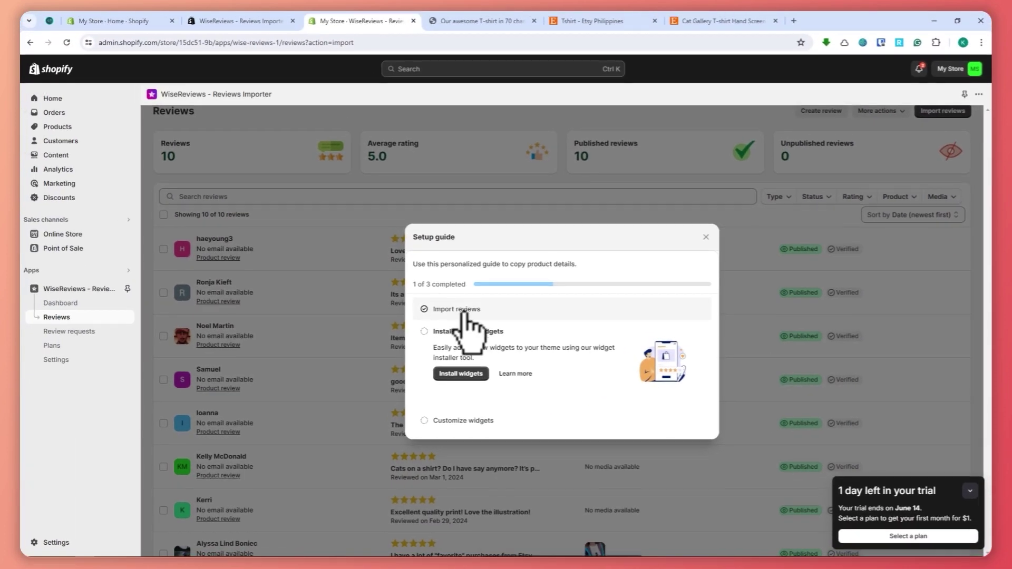
Switch on the WiseReviews app embed in the Dawn theme's App embeds
{"action": "left_click", "coordinate": [466, 374]}
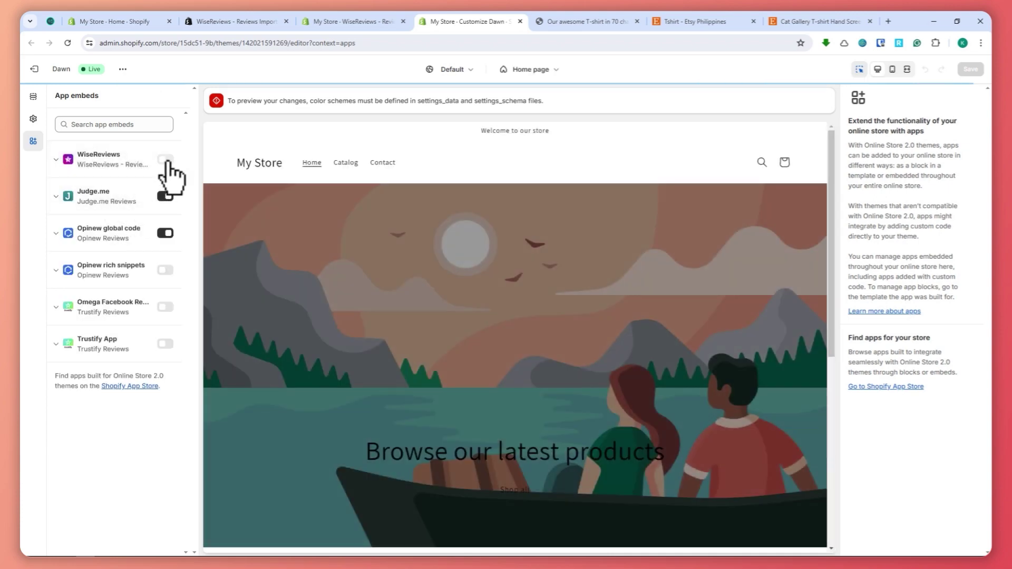
{"action": "left_click", "coordinate": [165, 159]}
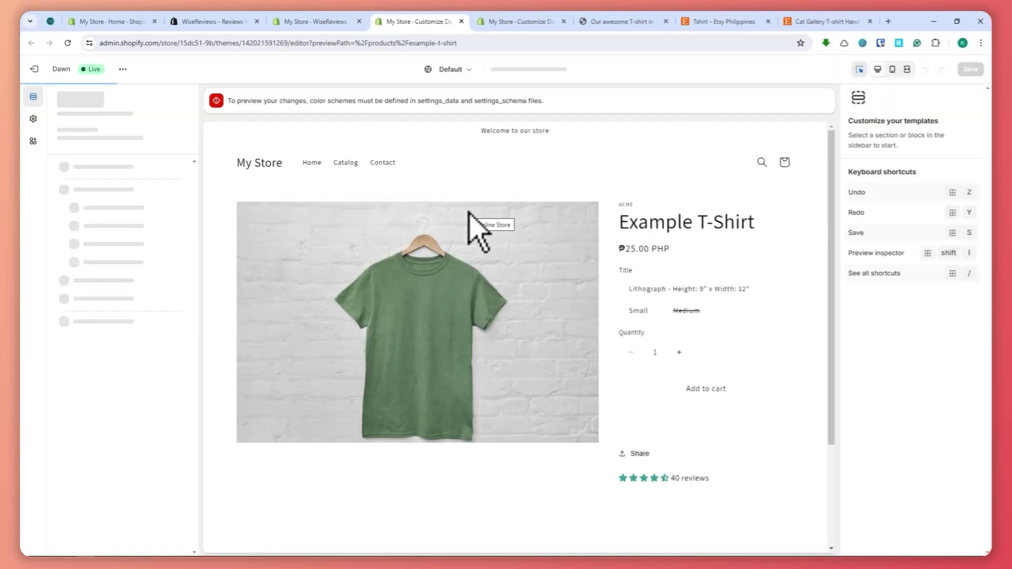
Add the Product Reviews (WiseReviews) app block under Product information
{"action": "scroll", "coordinate": [364, 352], "scroll_direction": "down", "scroll_amount": 2}
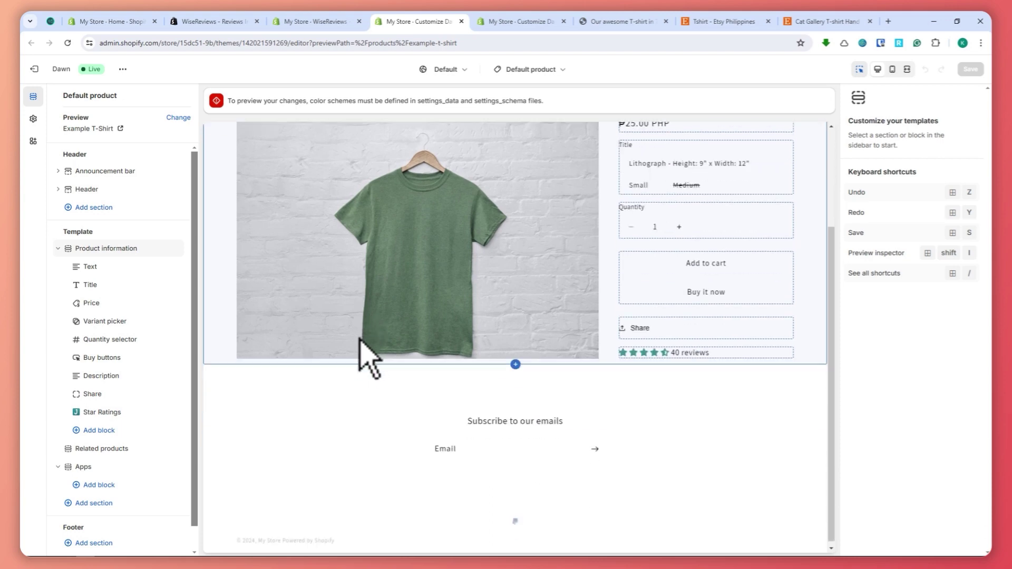
{"action": "scroll", "coordinate": [159, 371], "scroll_direction": "down", "scroll_amount": 1}
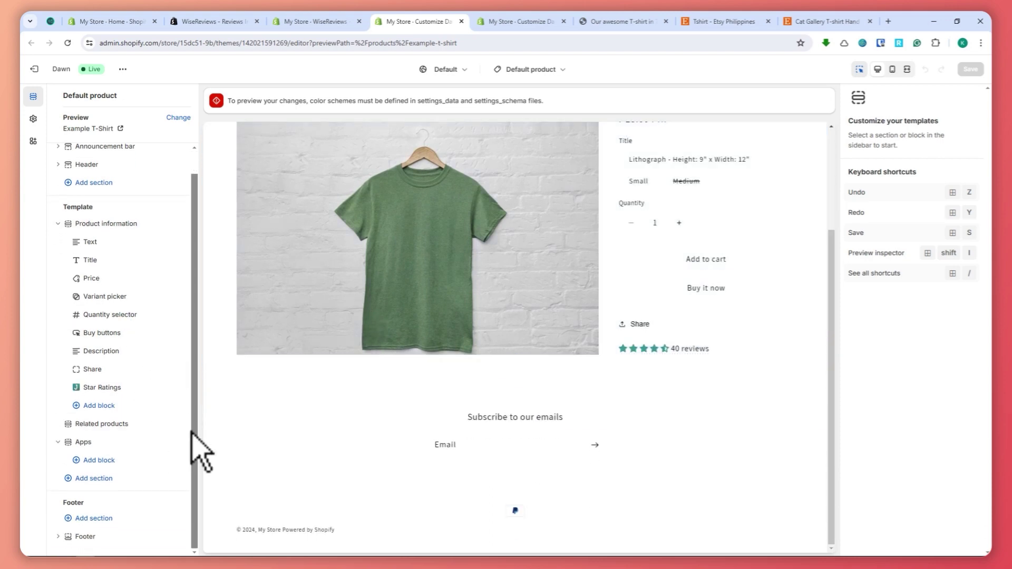
{"action": "left_click", "coordinate": [99, 405]}
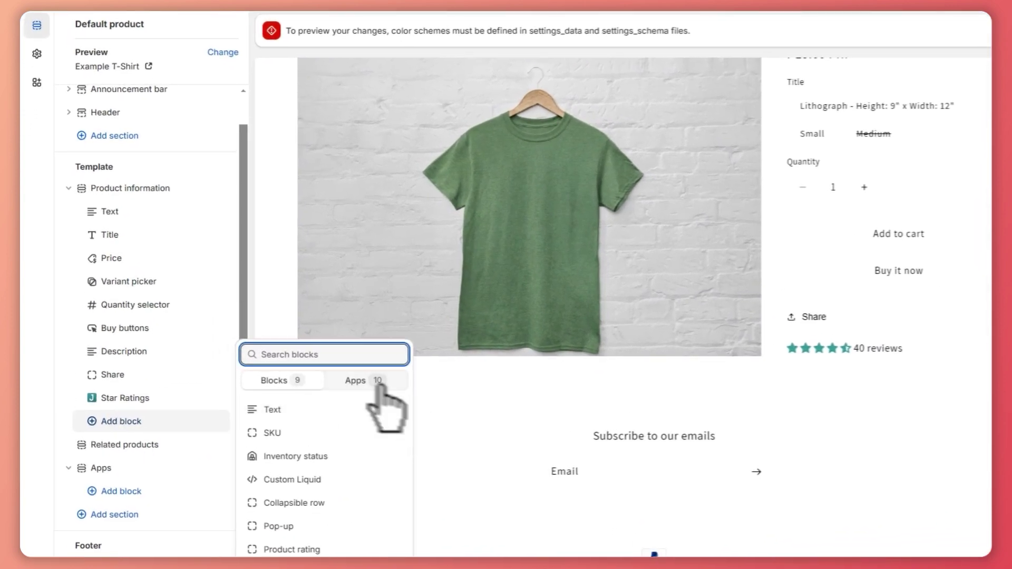
{"action": "left_click", "coordinate": [275, 209]}
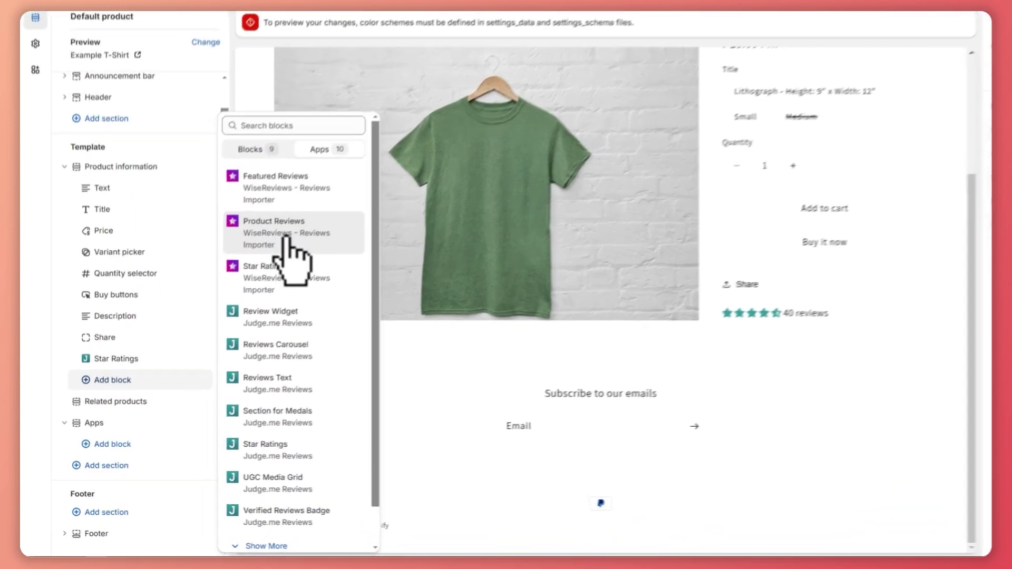
{"action": "left_click", "coordinate": [236, 277]}
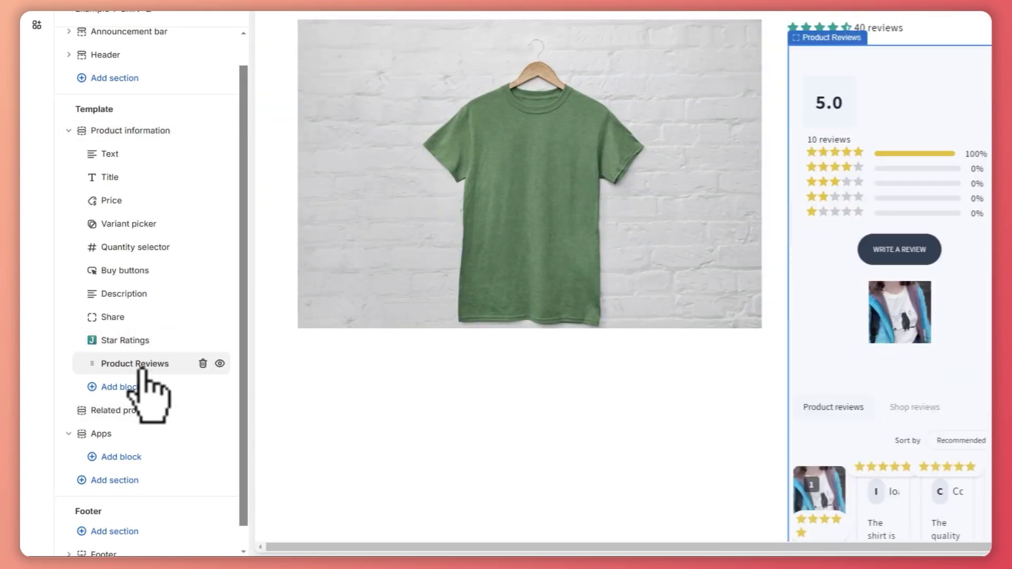
{"action": "scroll", "coordinate": [870, 295], "scroll_direction": "down", "scroll_amount": 10}
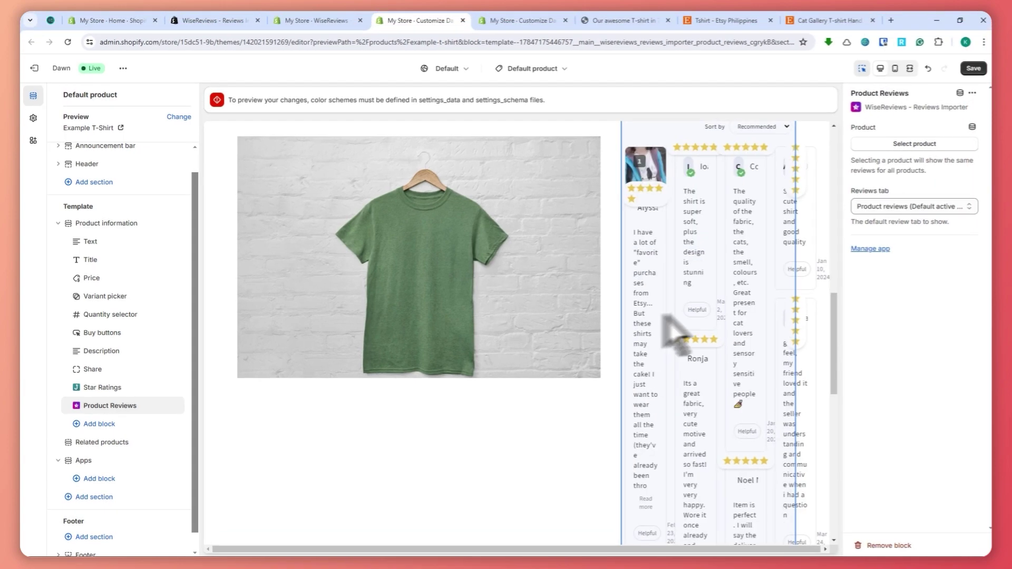
{"action": "left_click", "coordinate": [586, 452]}
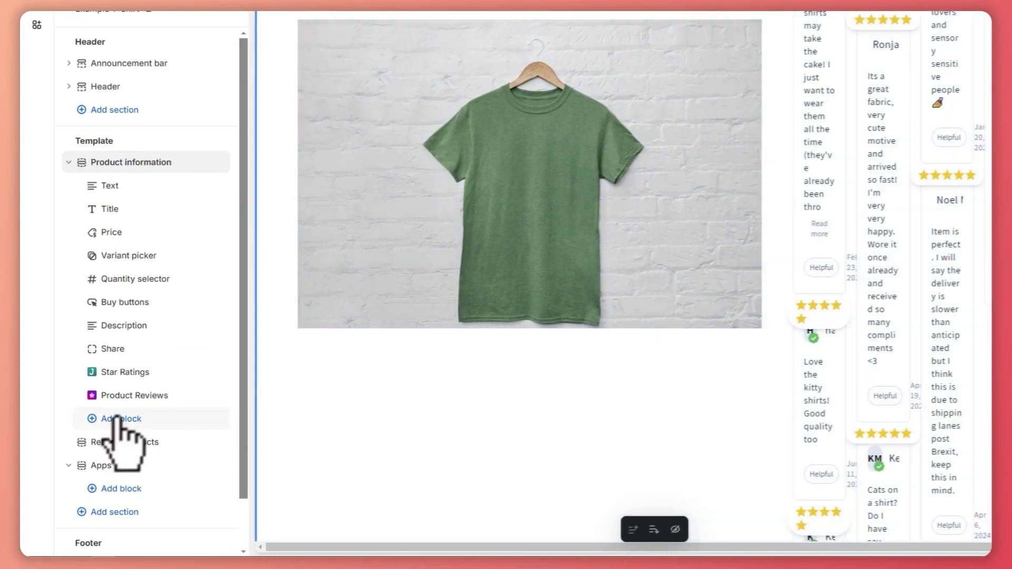
Remove the Product Reviews block from Product information
{"action": "left_click", "coordinate": [204, 396]}
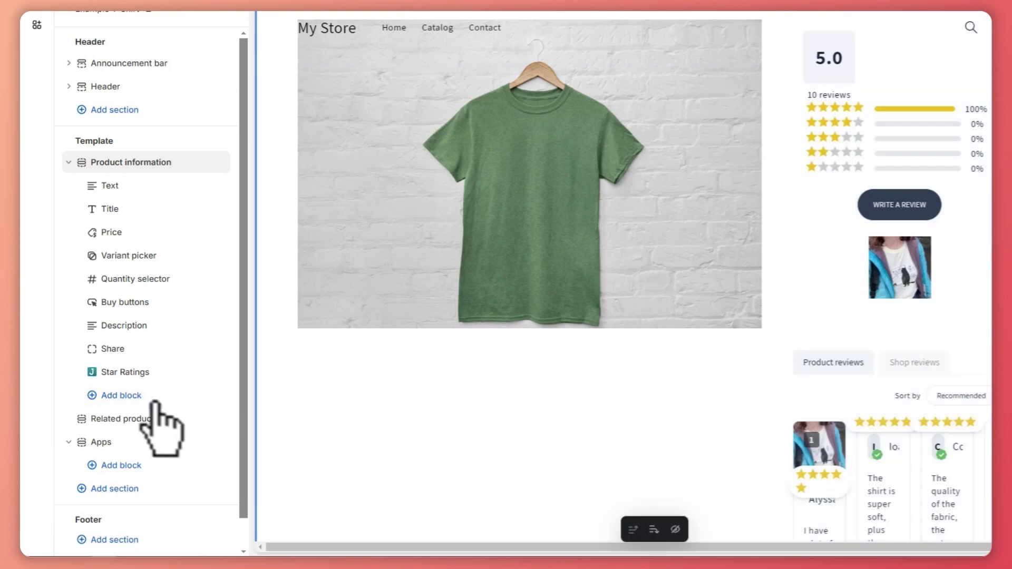
{"action": "scroll", "coordinate": [148, 401], "scroll_direction": "down", "scroll_amount": 1}
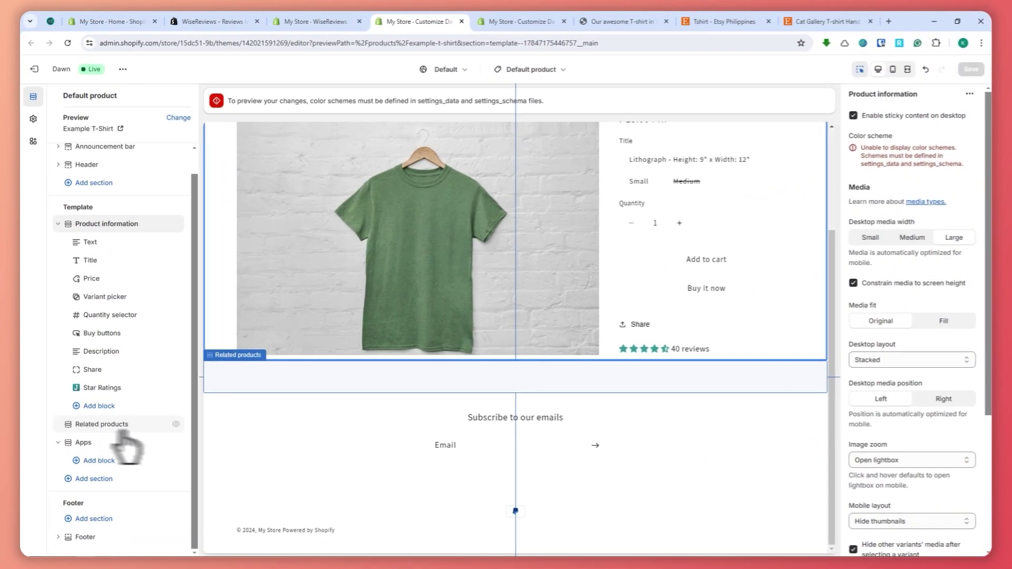
{"action": "left_click", "coordinate": [166, 389]}
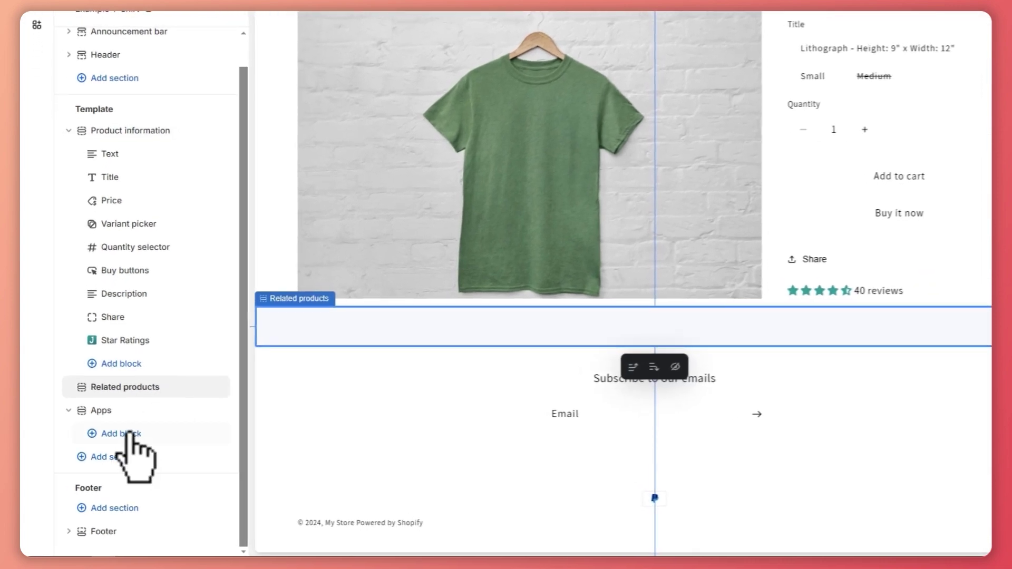
Add the Product Reviews app block to the Apps section and preview the reviews grid
{"action": "left_click", "coordinate": [122, 434]}
{"action": "left_click", "coordinate": [356, 463]}
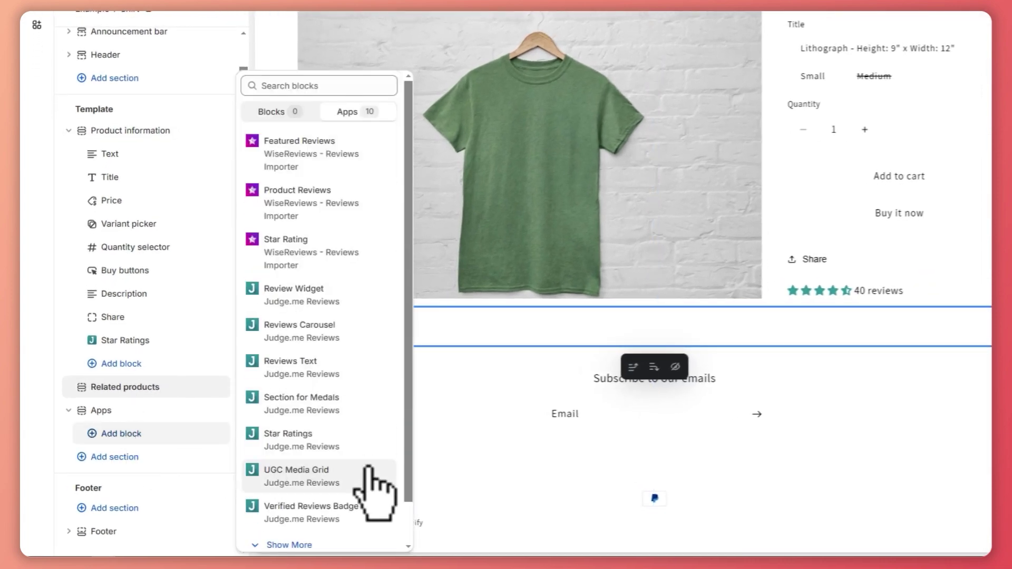
{"action": "left_click", "coordinate": [326, 220]}
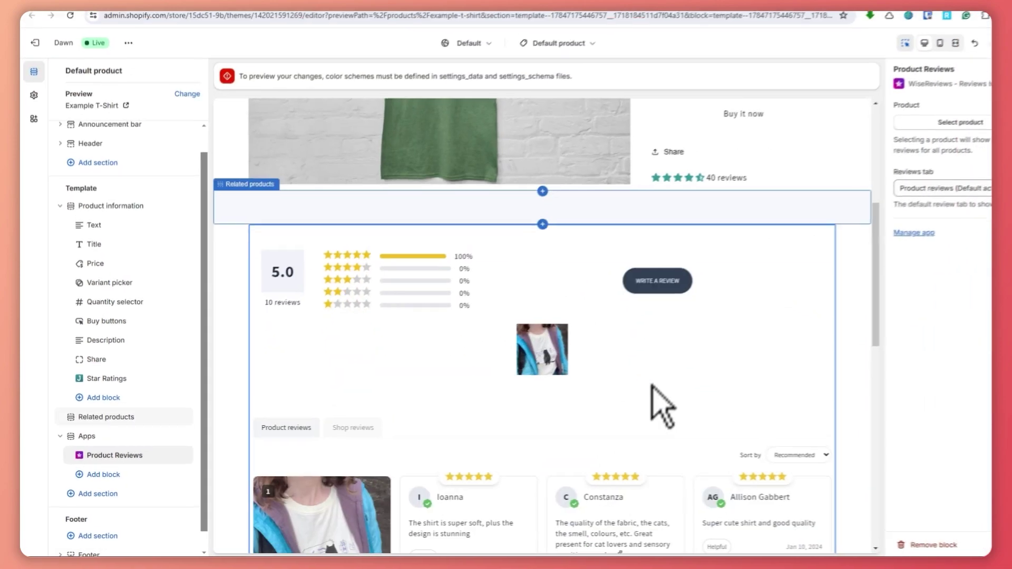
{"action": "scroll", "coordinate": [804, 225], "scroll_direction": "down", "scroll_amount": 5}
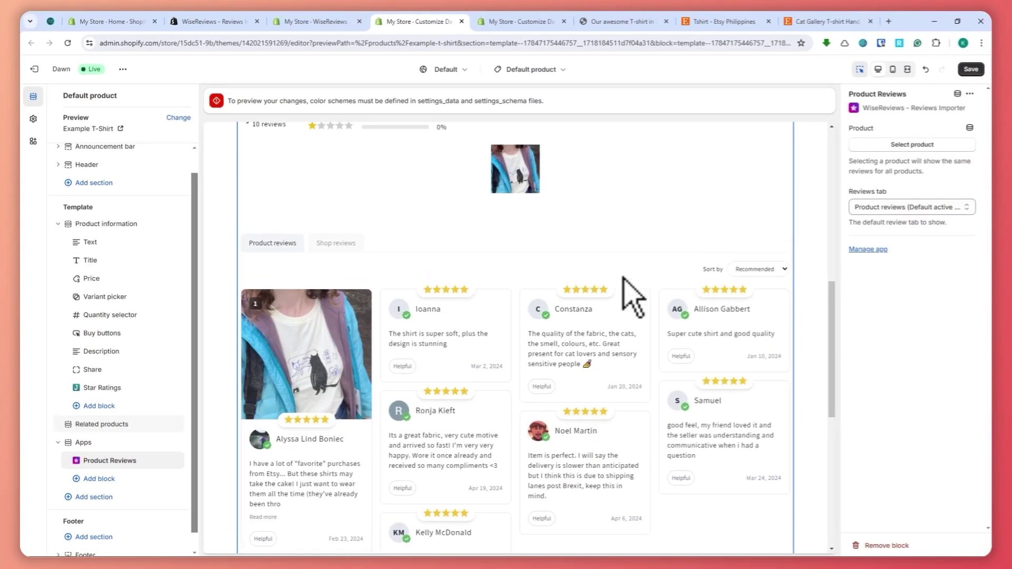
{"action": "scroll", "coordinate": [632, 390], "scroll_direction": "down", "scroll_amount": 5}
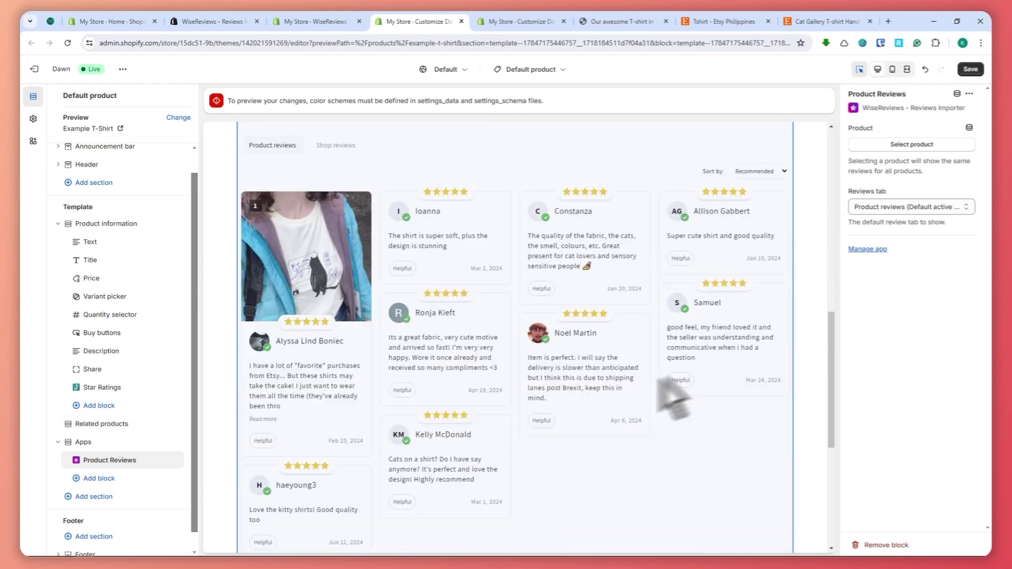
{"action": "scroll", "coordinate": [663, 384], "scroll_direction": "down", "scroll_amount": 1}
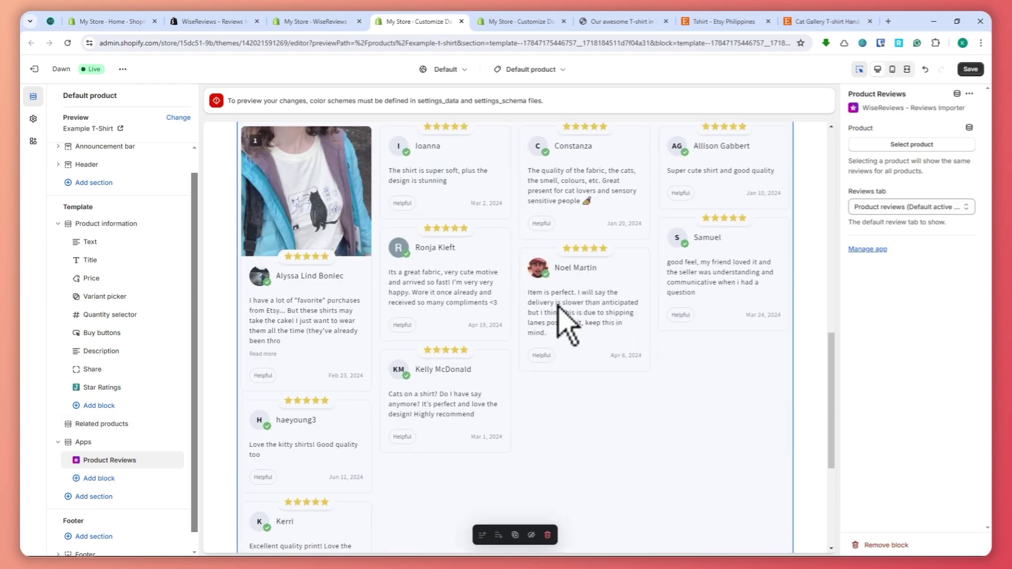